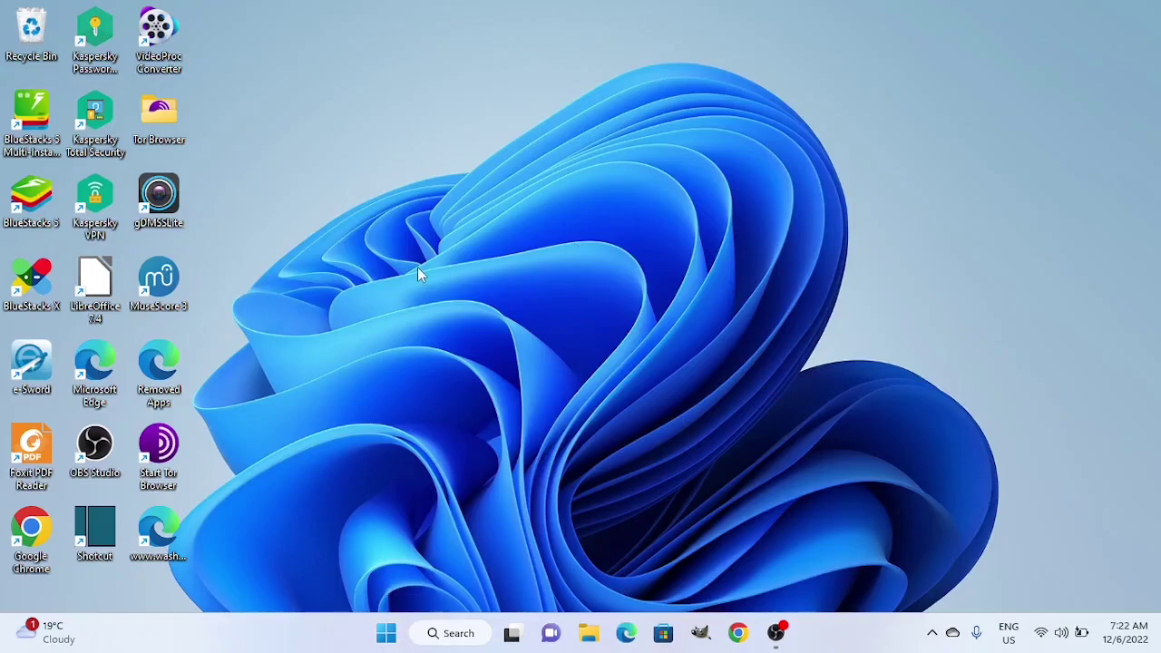
# Step: Go to Personalization › Background from the desktop menu and expand the background type list
pyautogui.rightClick(545, 247)
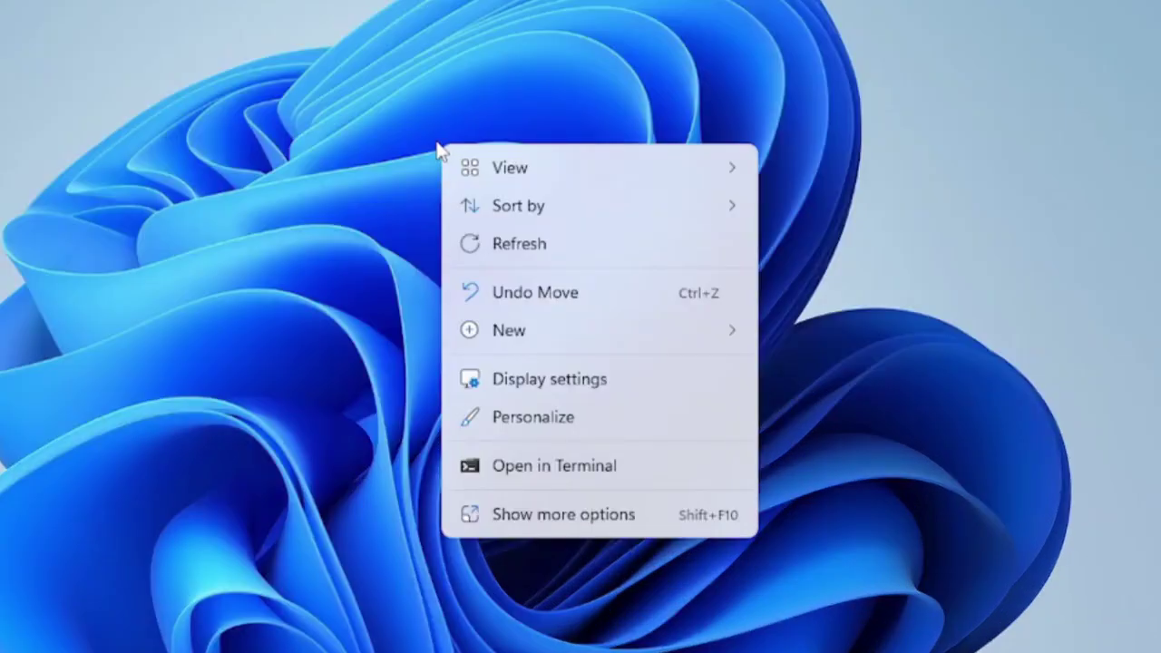
pyautogui.click(516, 420)
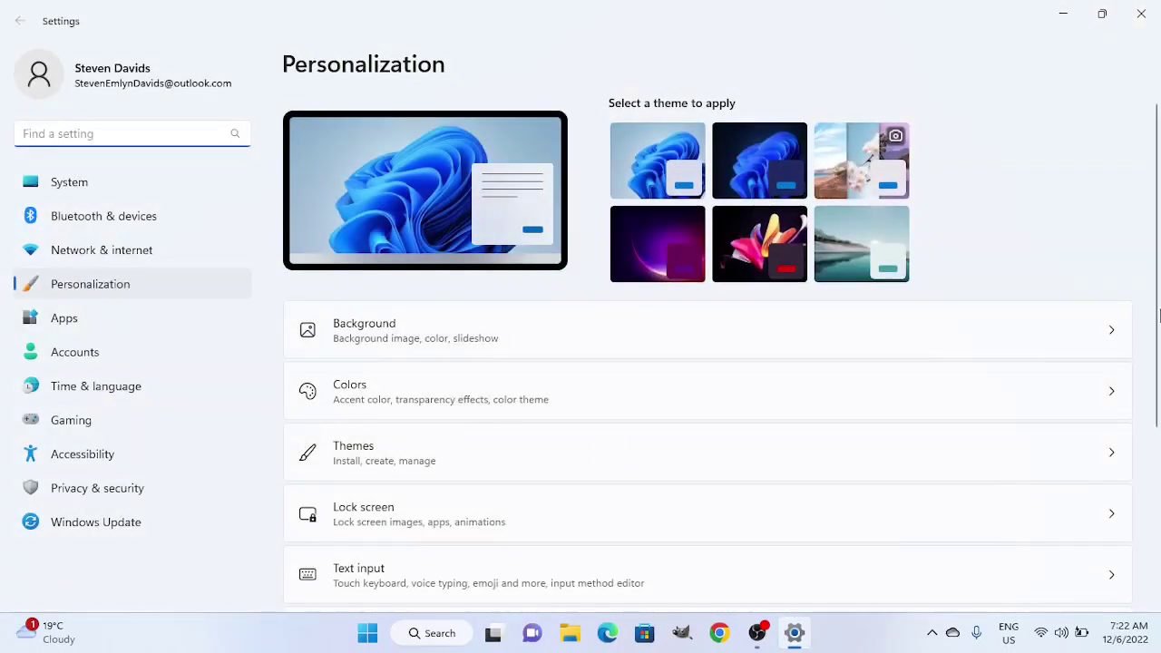
pyautogui.click(1110, 332)
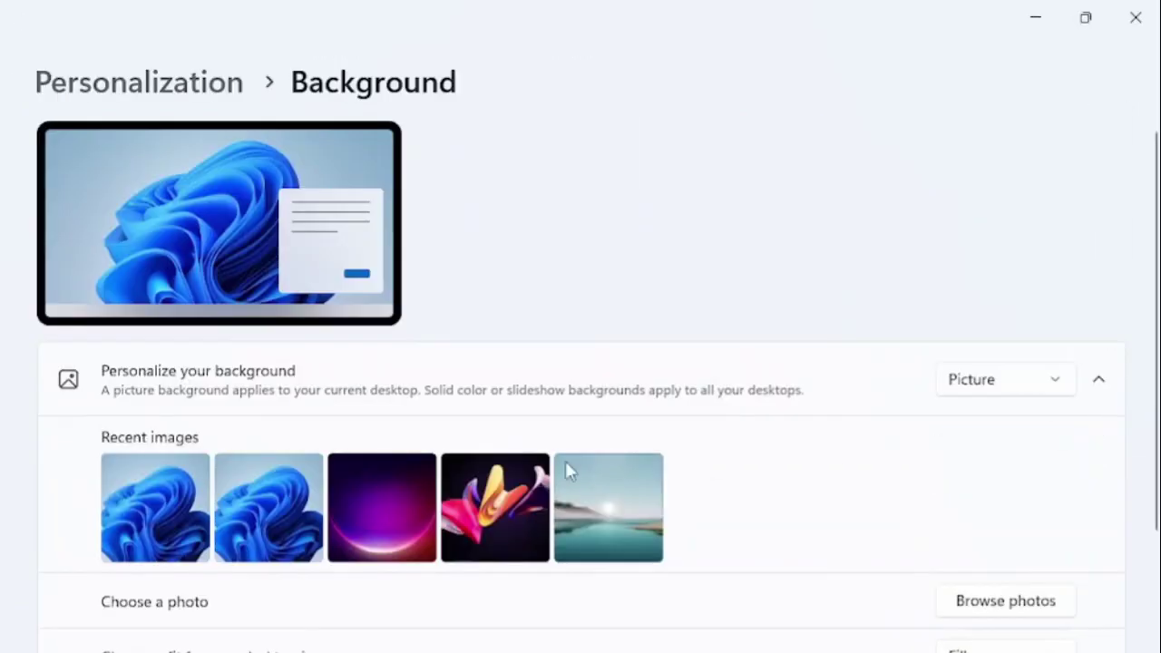
pyautogui.click(1056, 381)
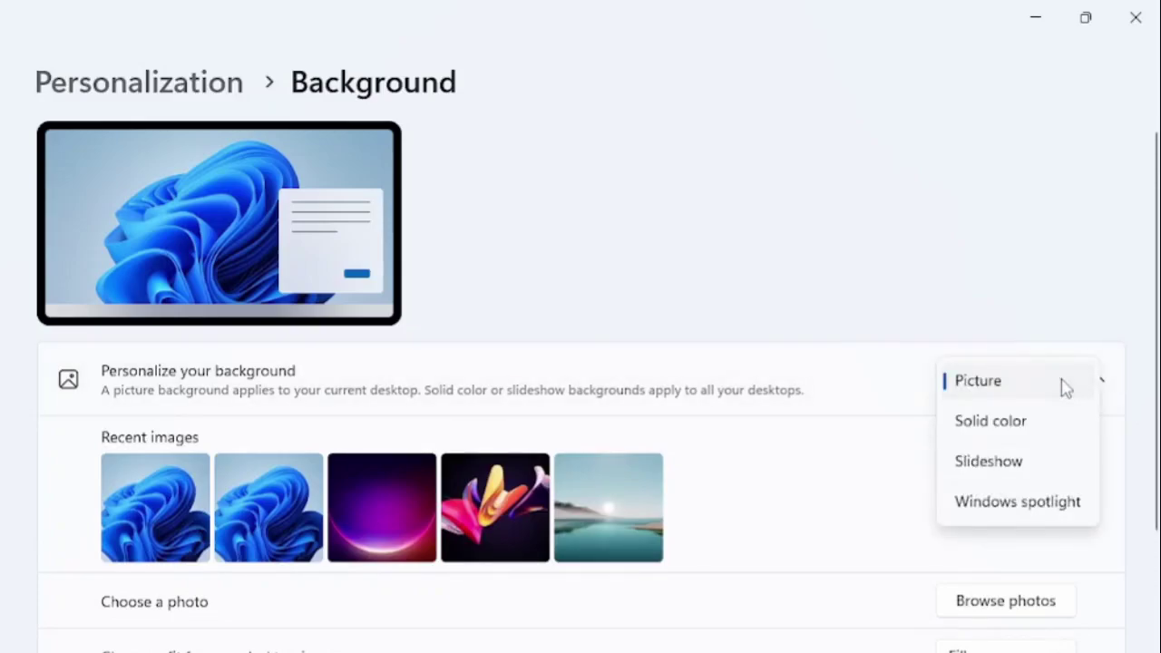
# Step: Switch the background type to Slideshow and choose the PICS folder as its album
pyautogui.click(1013, 464)
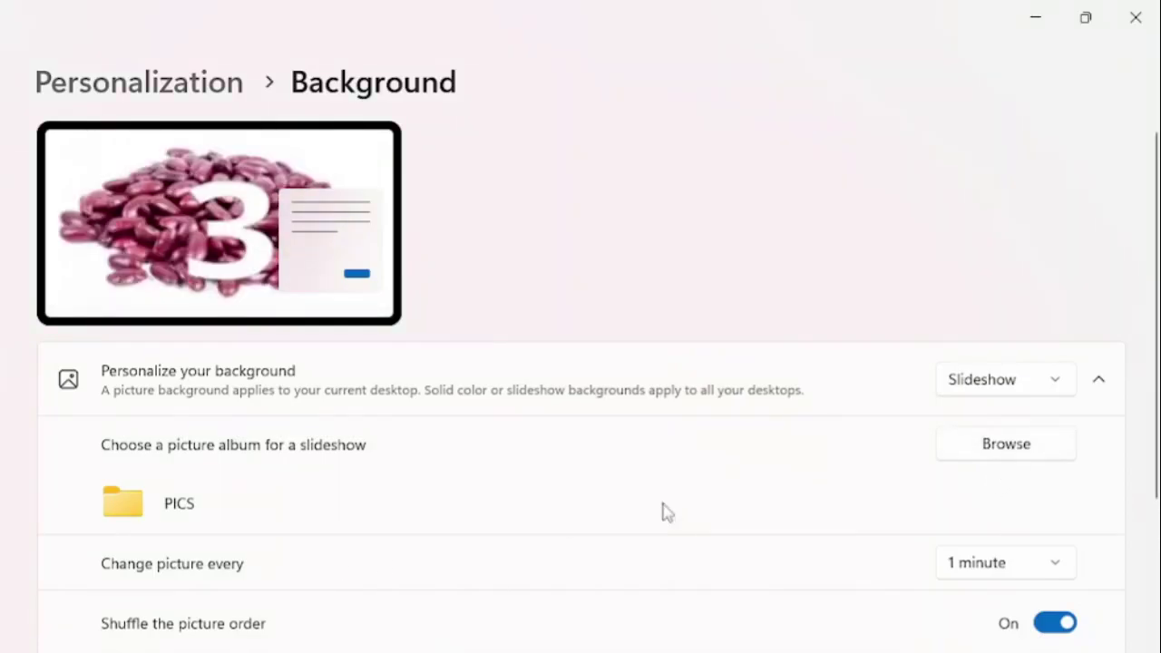
pyautogui.click(990, 453)
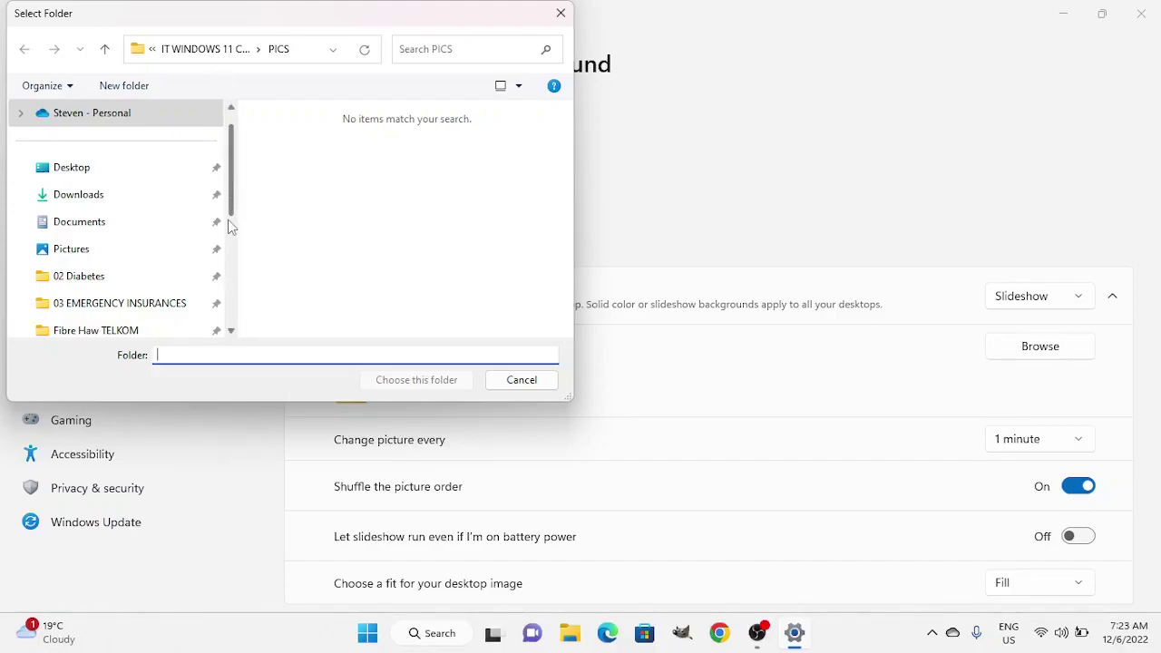
pyautogui.click(204, 50)
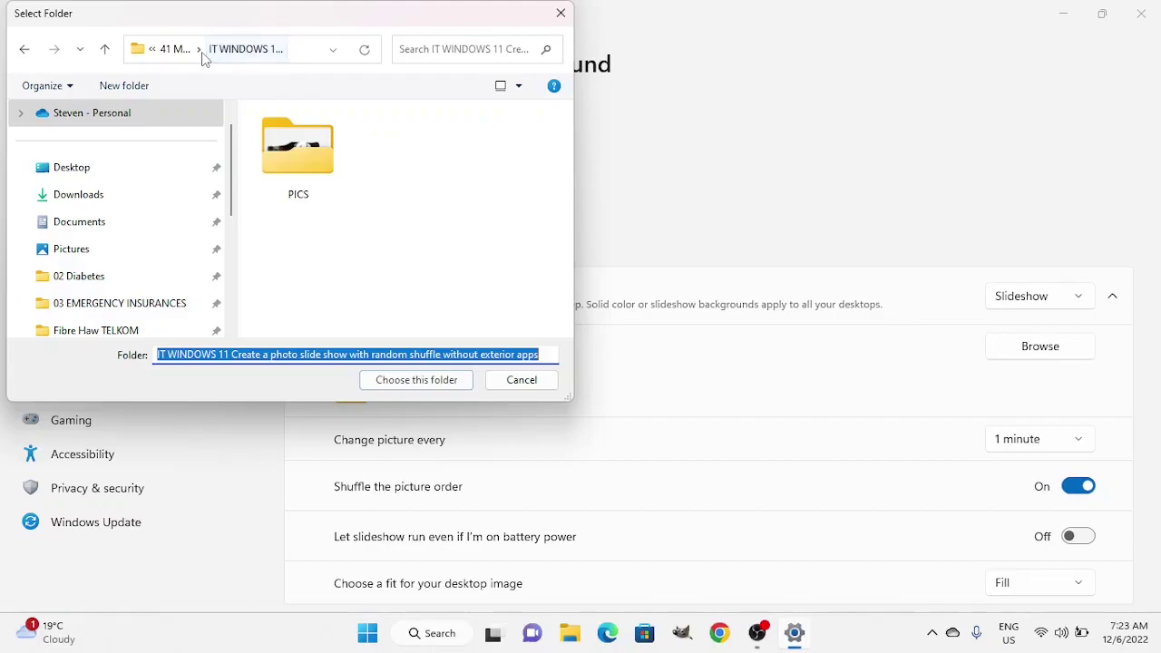
pyautogui.doubleClick(324, 168)
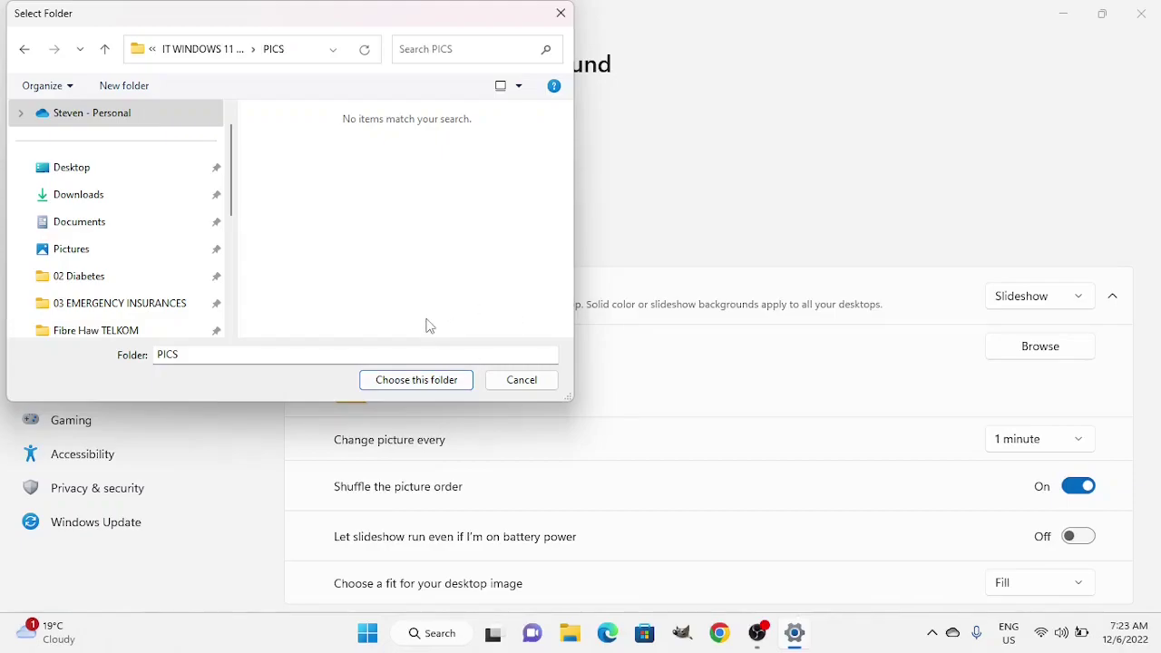
pyautogui.click(447, 380)
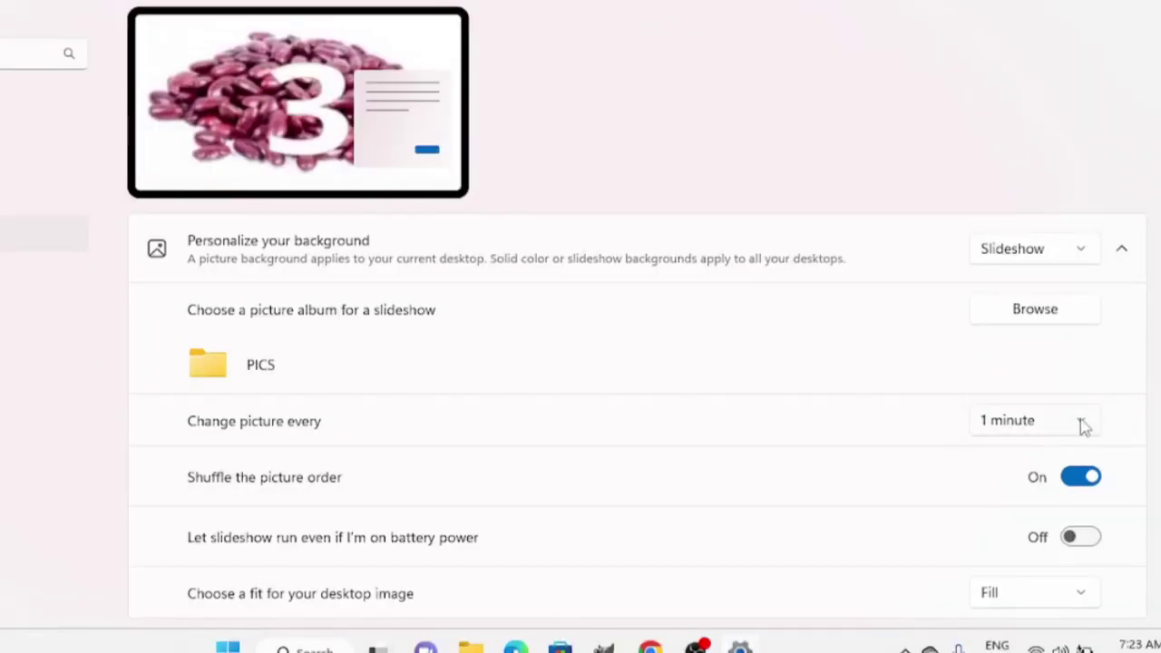
# Step: Set the slideshow to change every 1 minute with Fill fit, then close Settings
pyautogui.click(1082, 423)
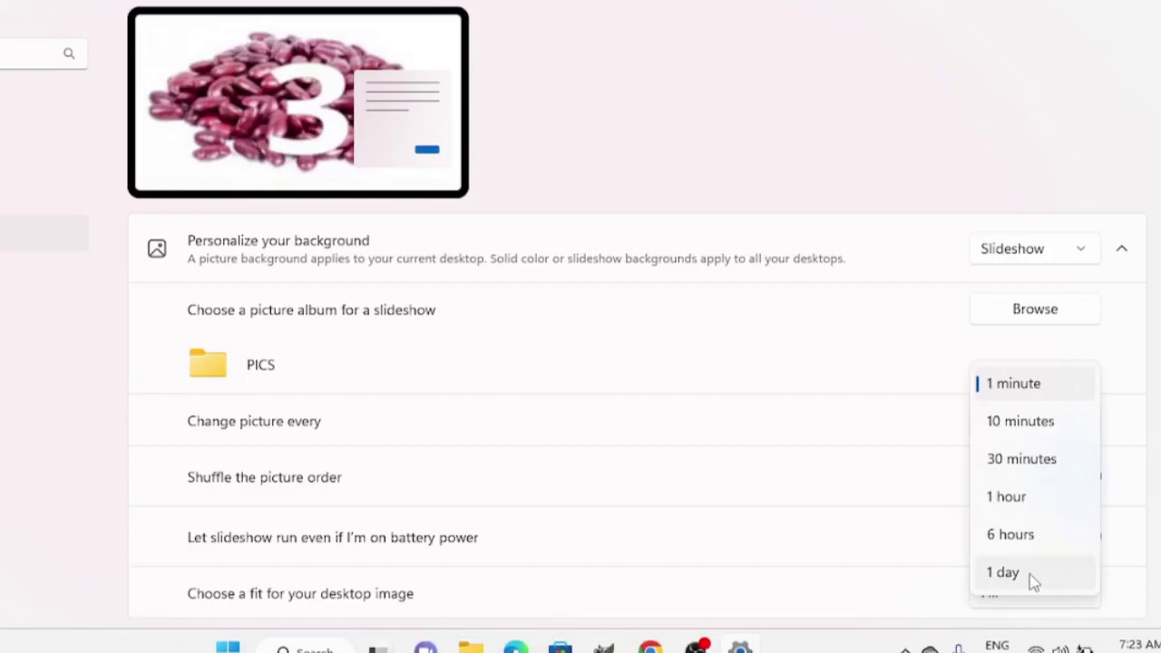
pyautogui.click(1039, 386)
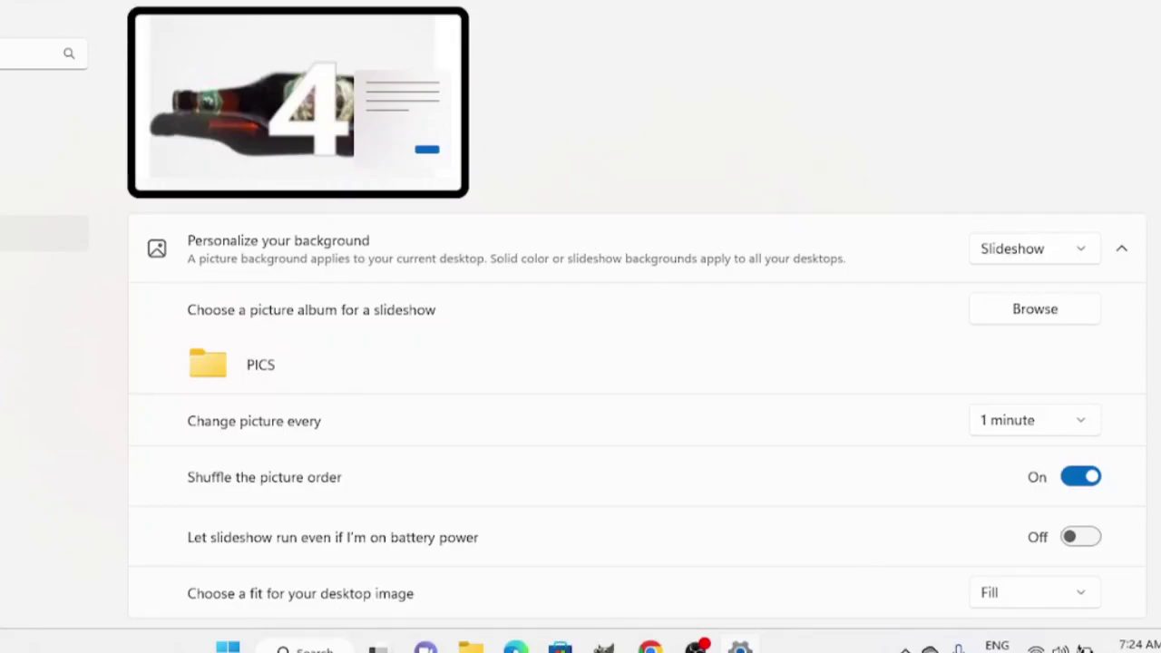
pyautogui.scroll(-2, 635, 363)
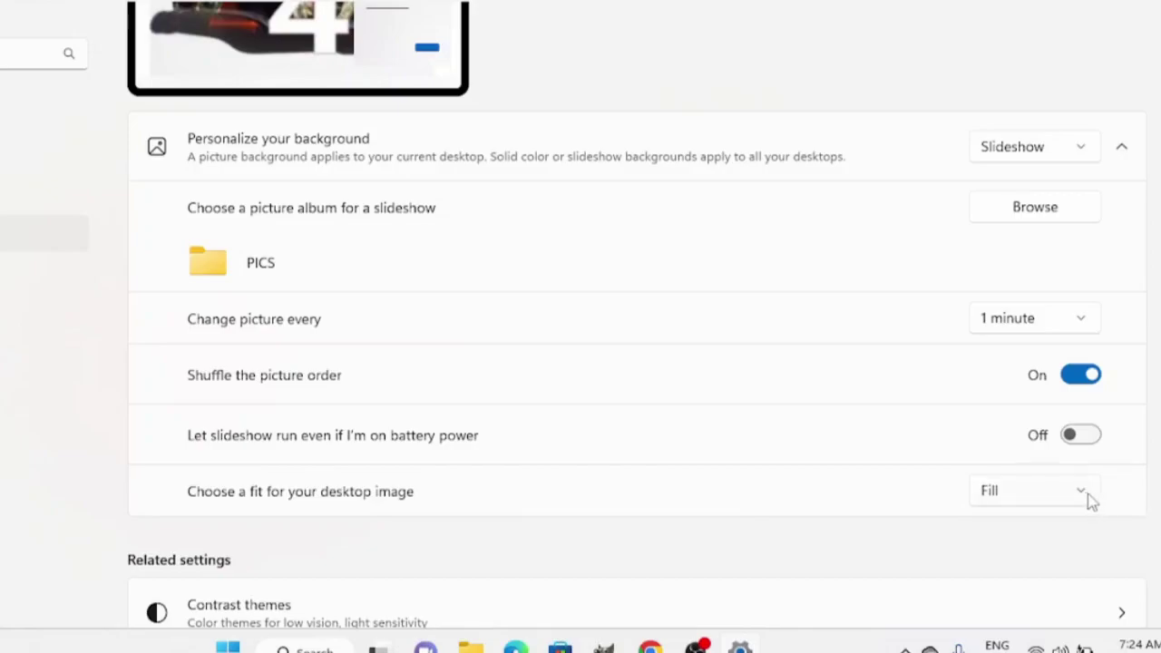
pyautogui.click(1082, 501)
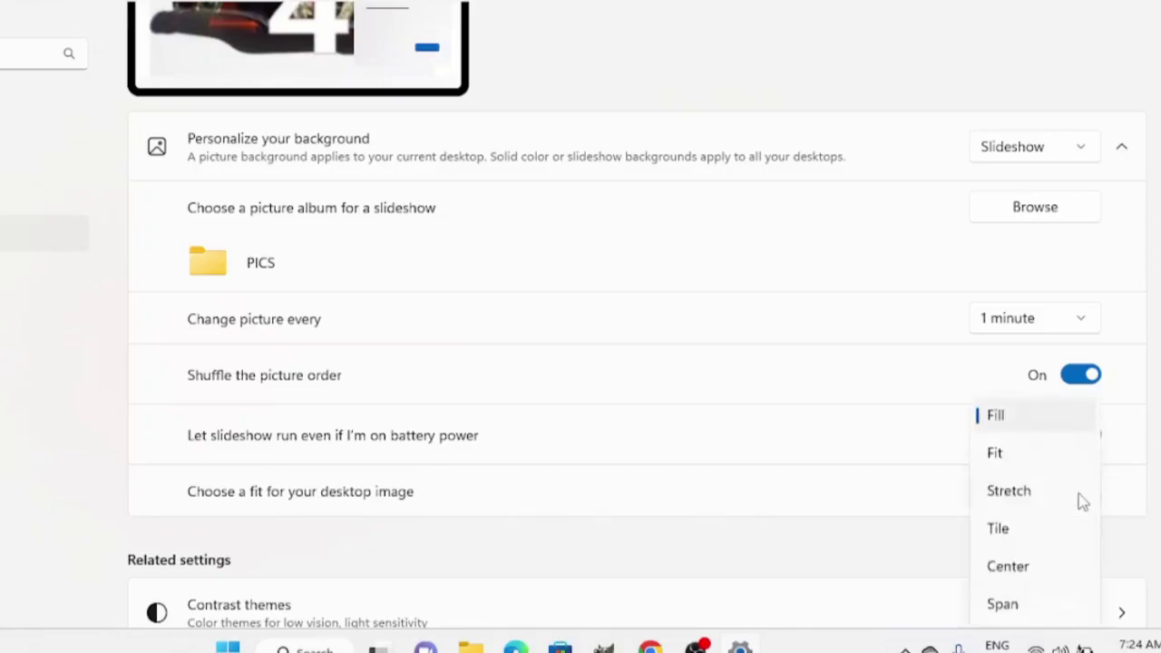
pyautogui.click(1028, 419)
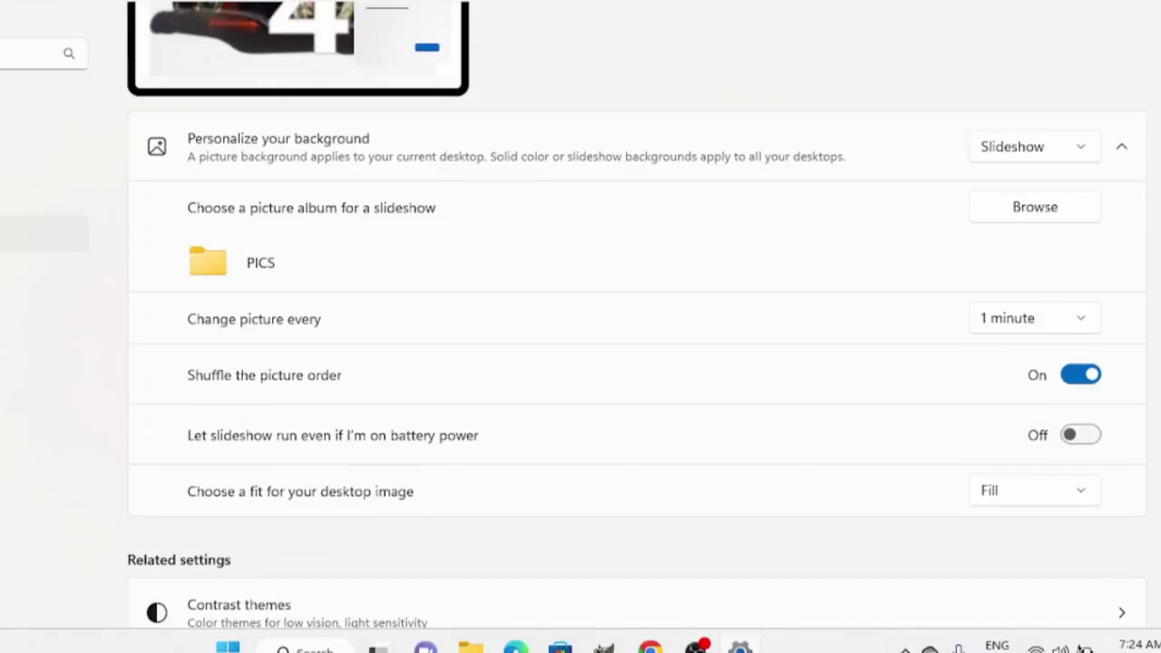
pyautogui.click(1143, 16)
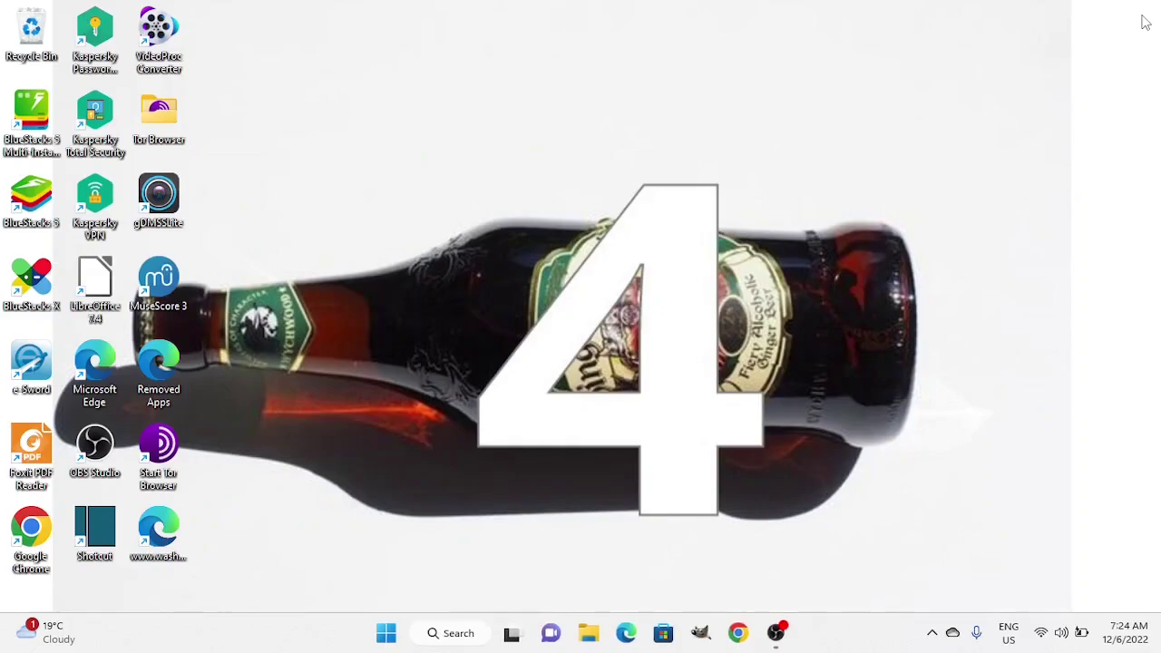
pyautogui.click(591, 635)
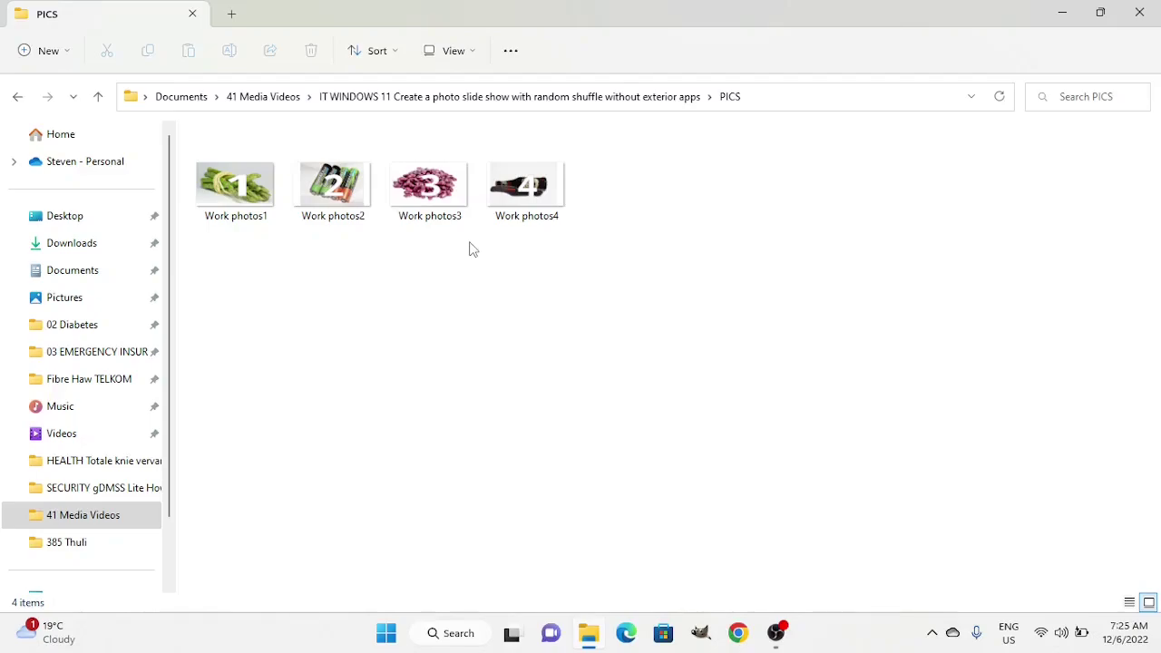
pyautogui.click(1141, 14)
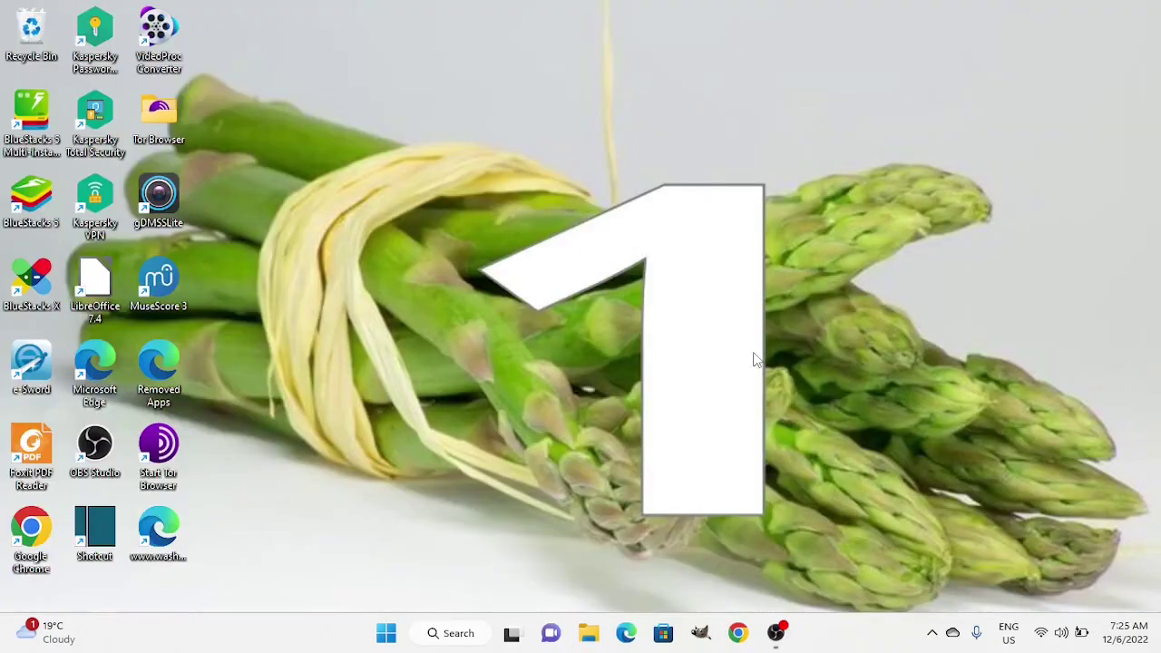
# Step: Use Next desktop background three times, cycling through beans and batteries to asparagus
pyautogui.rightClick(838, 192)
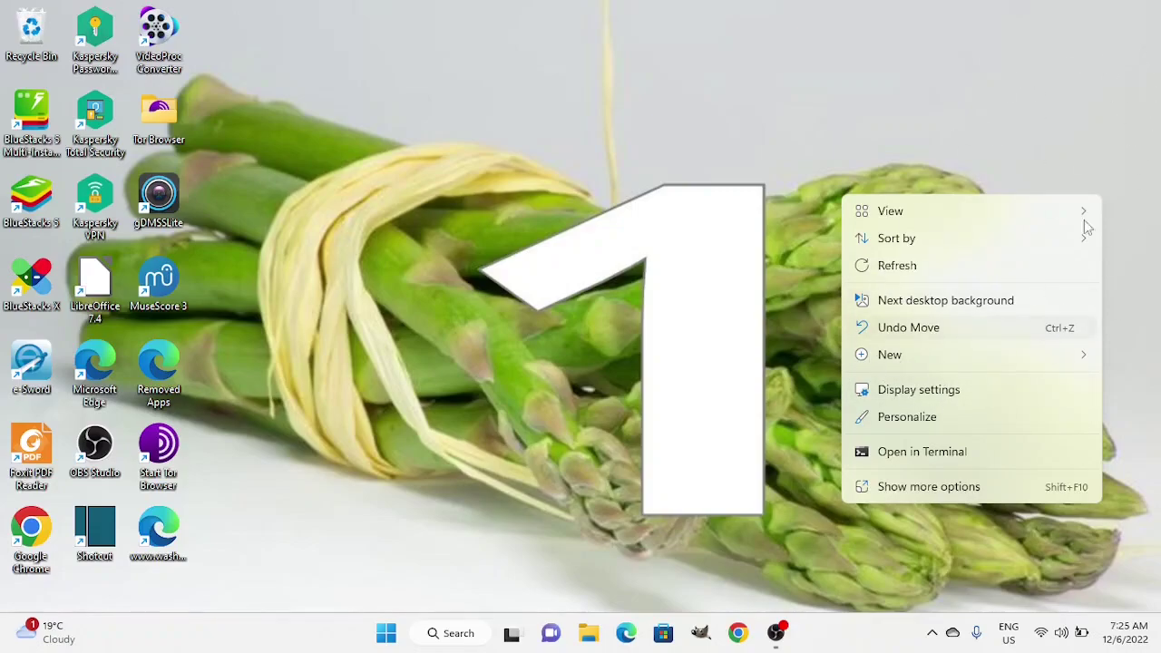
pyautogui.click(940, 310)
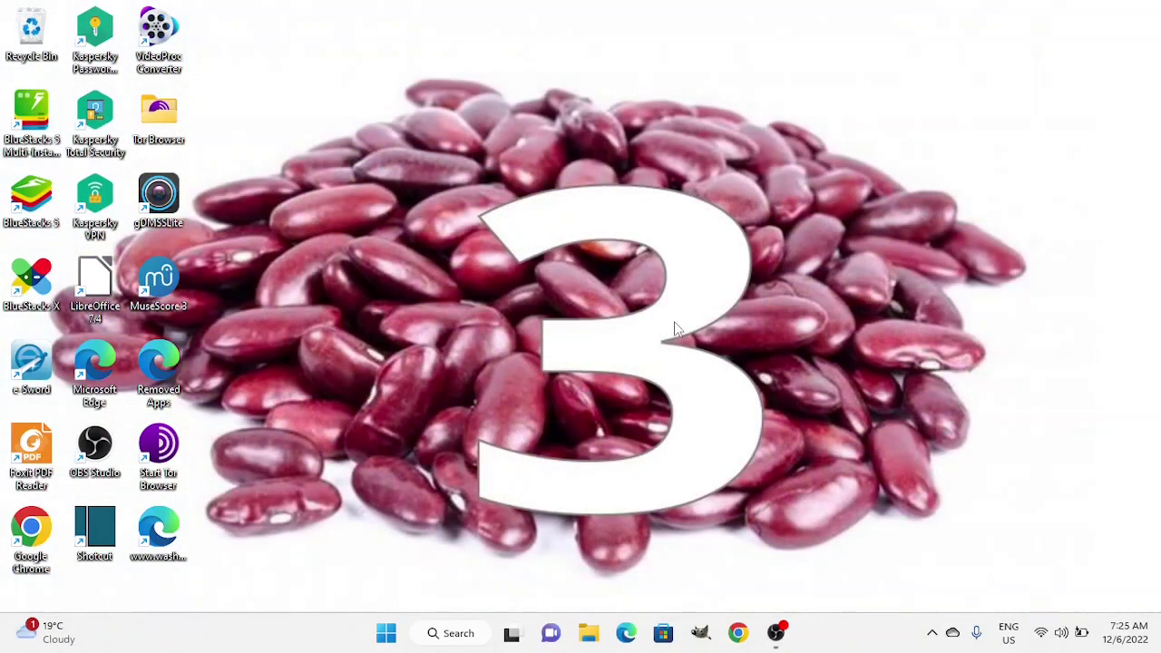
pyautogui.rightClick(832, 224)
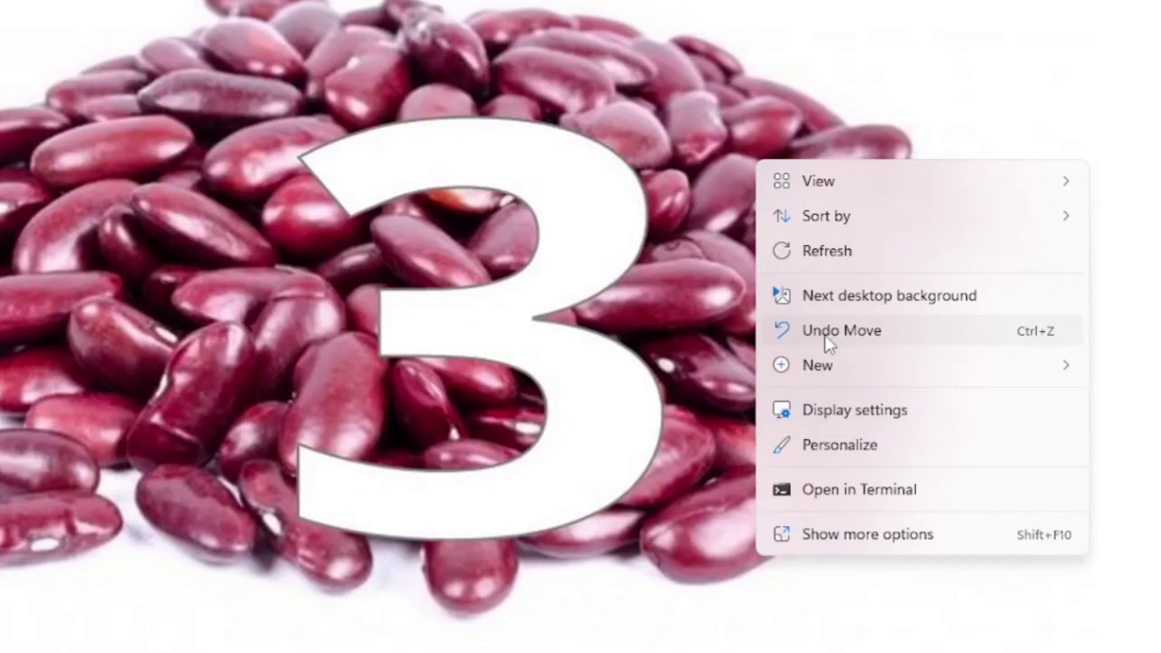
pyautogui.click(836, 304)
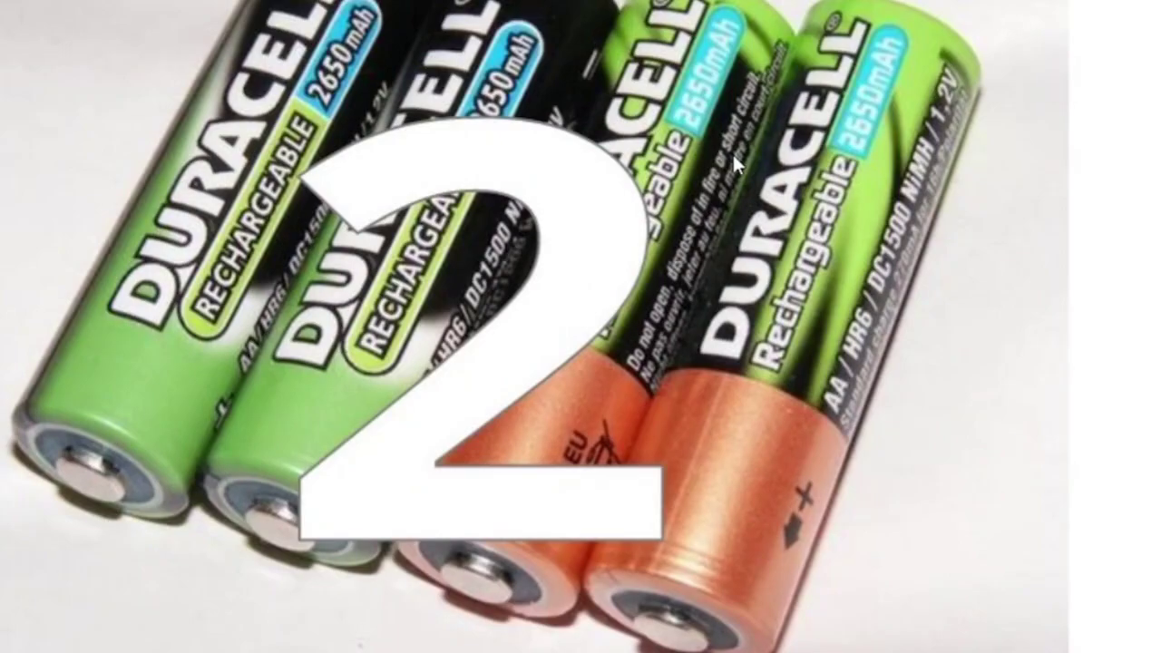
pyautogui.rightClick(731, 151)
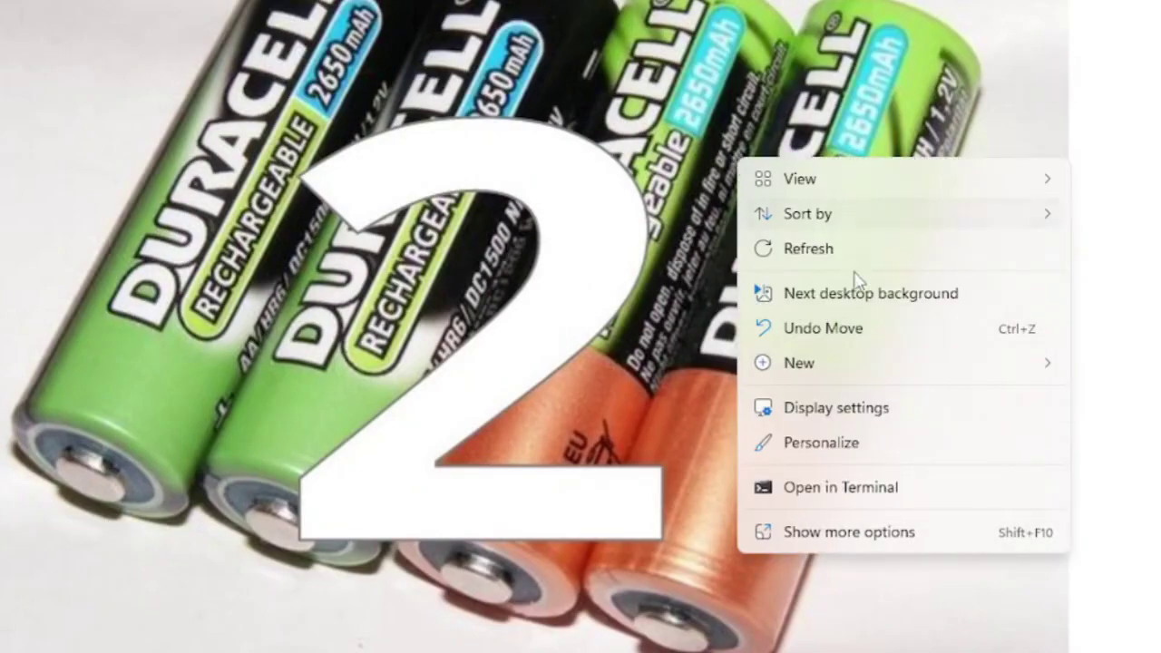
pyautogui.click(850, 306)
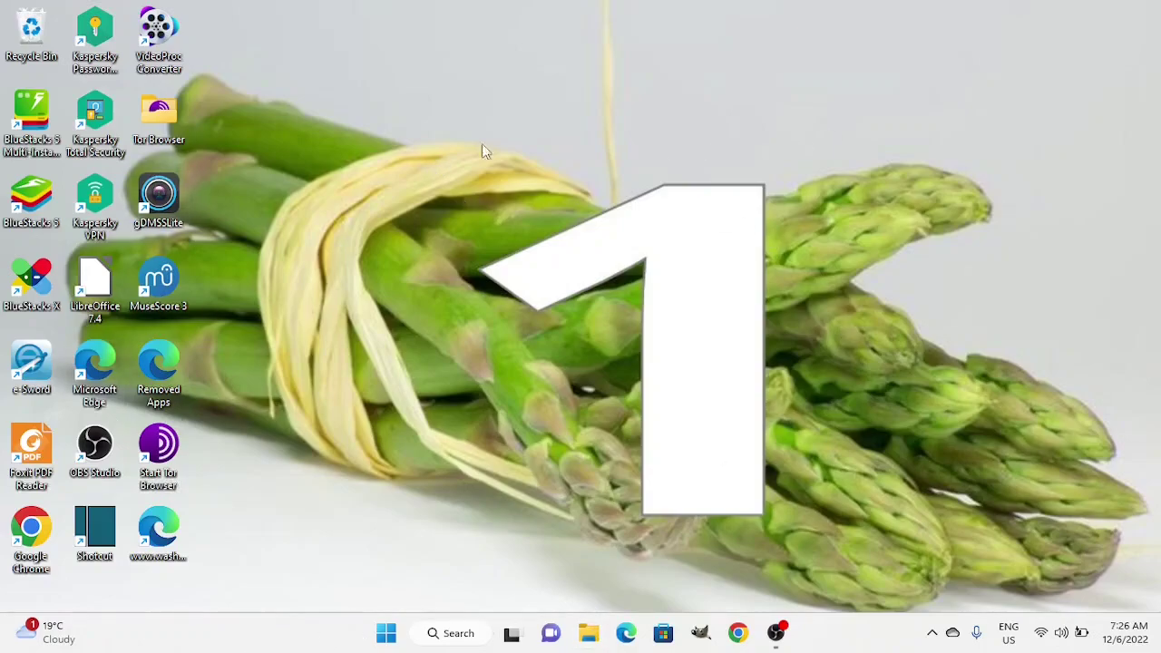
# Step: Uncheck View › Show desktop icons in the desktop menu
pyautogui.rightClick(524, 123)
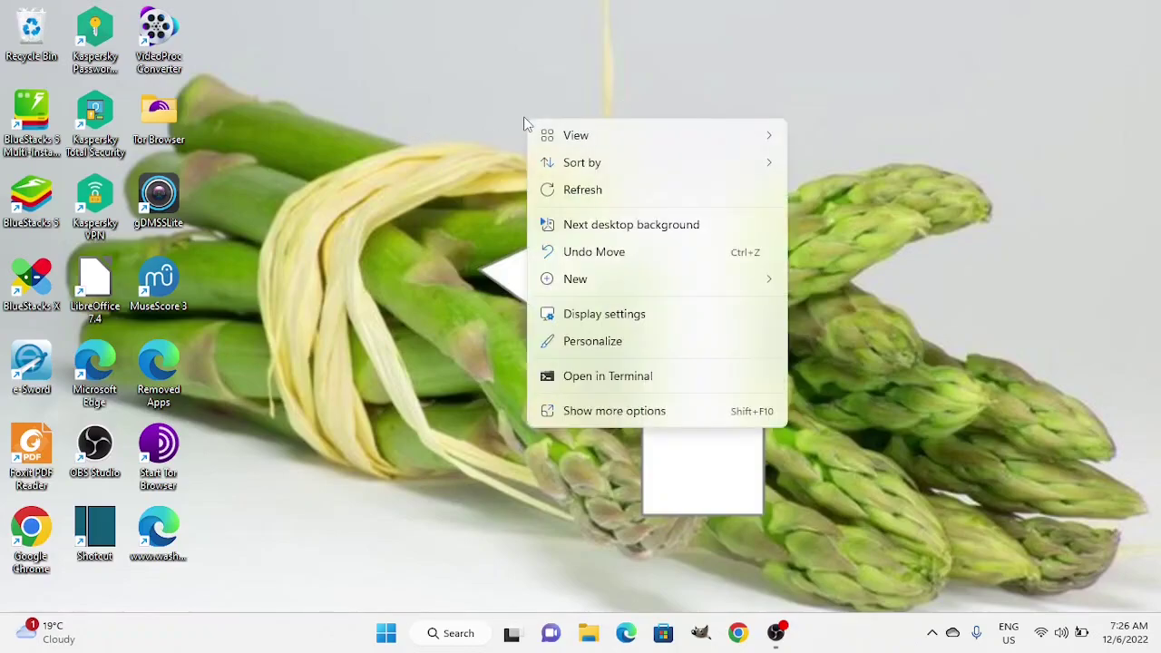
pyautogui.moveTo(553, 136)
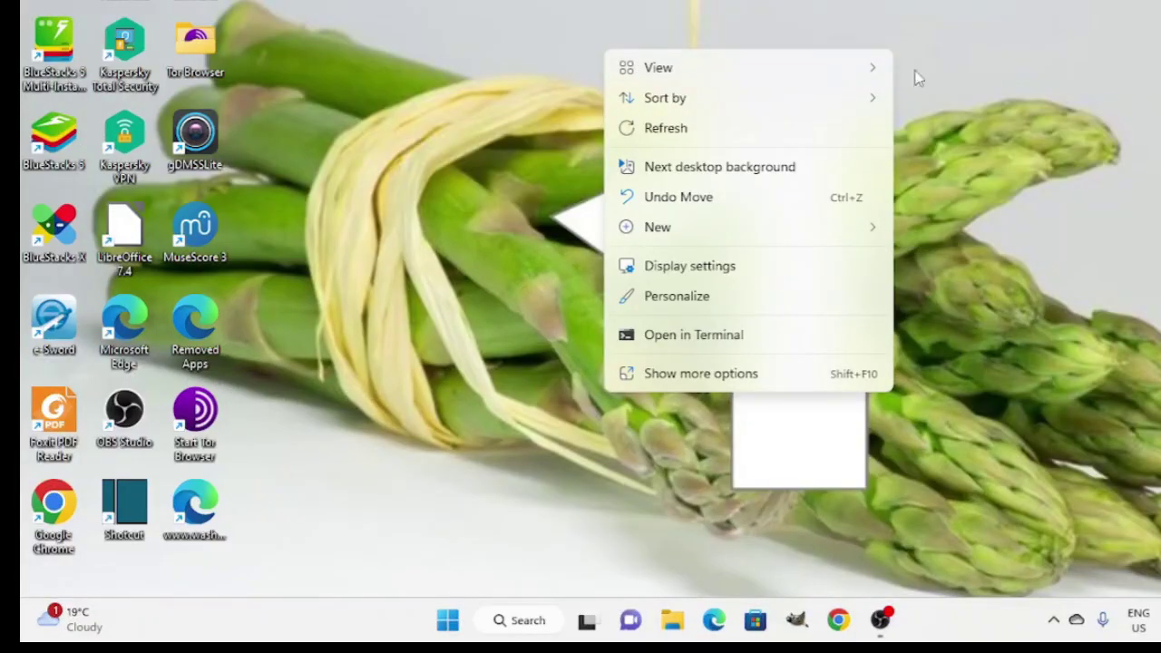
pyautogui.moveTo(837, 67)
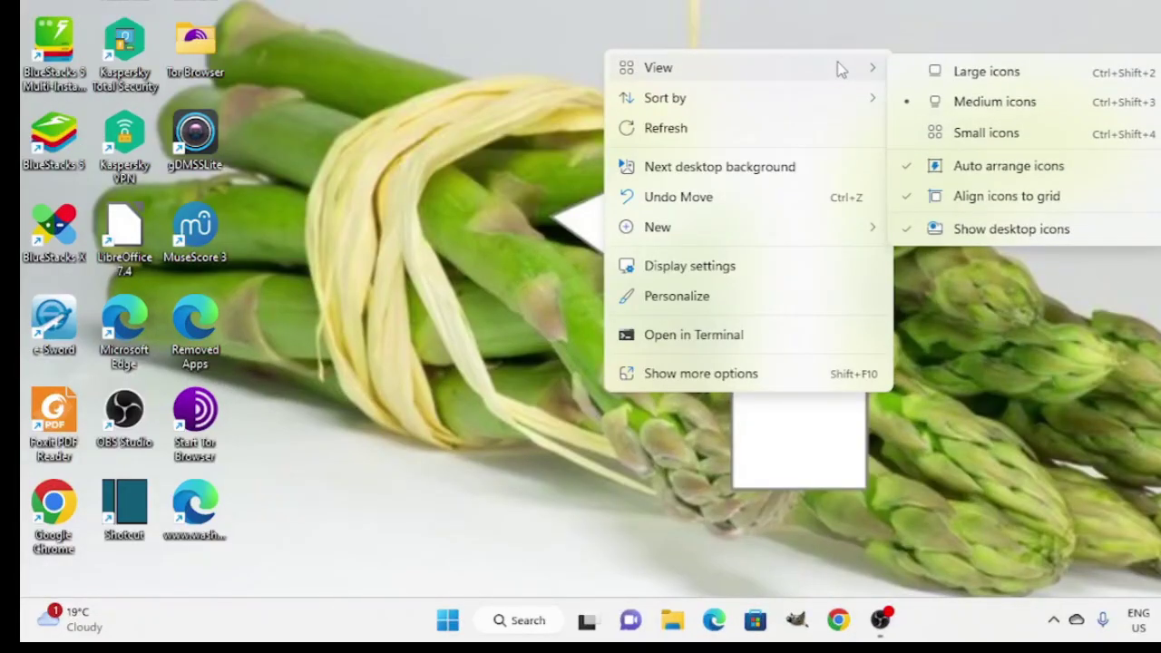
pyautogui.click(910, 234)
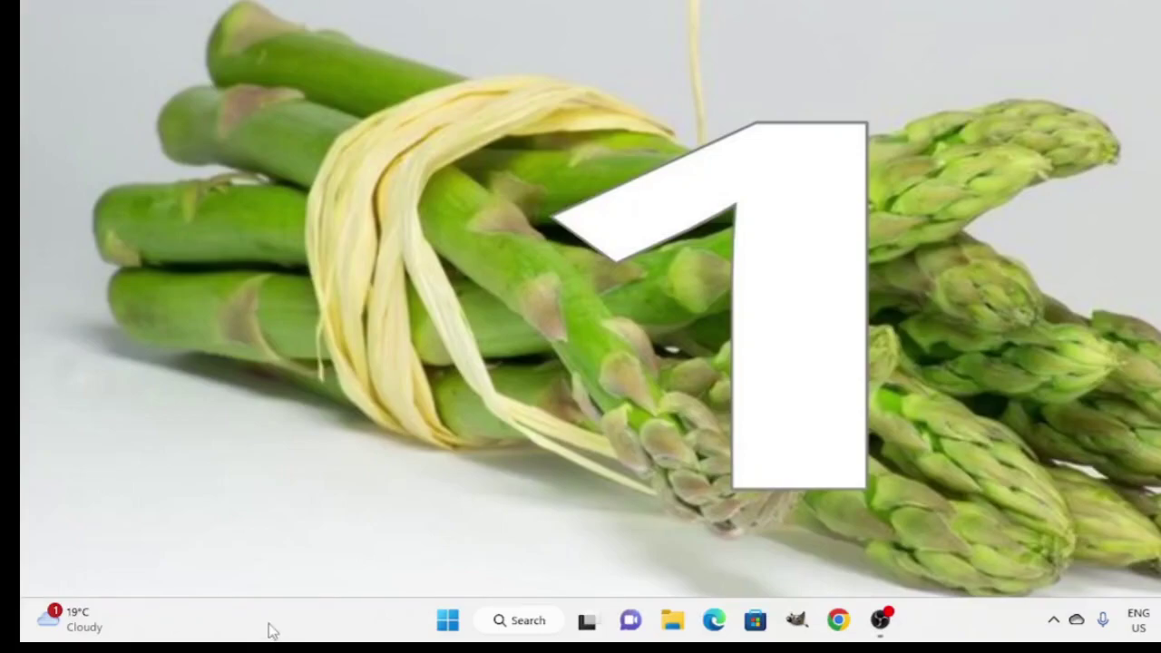
# Step: Turn on Automatically hide the taskbar under Taskbar behaviors, then close Settings
pyautogui.rightClick(357, 631)
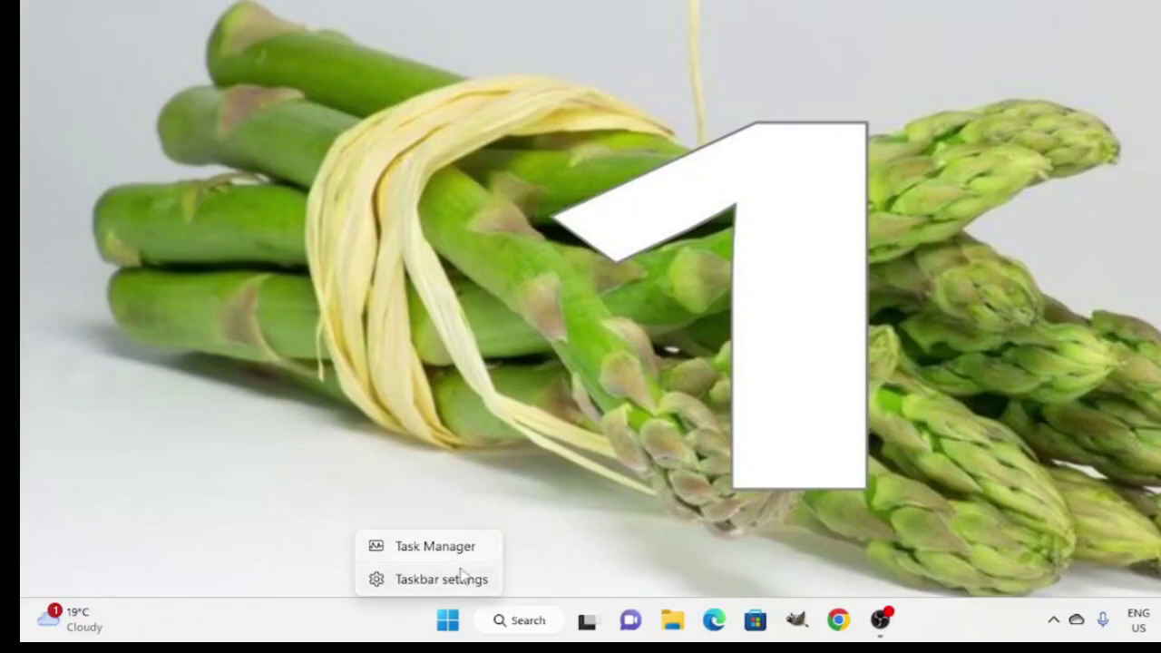
pyautogui.click(440, 580)
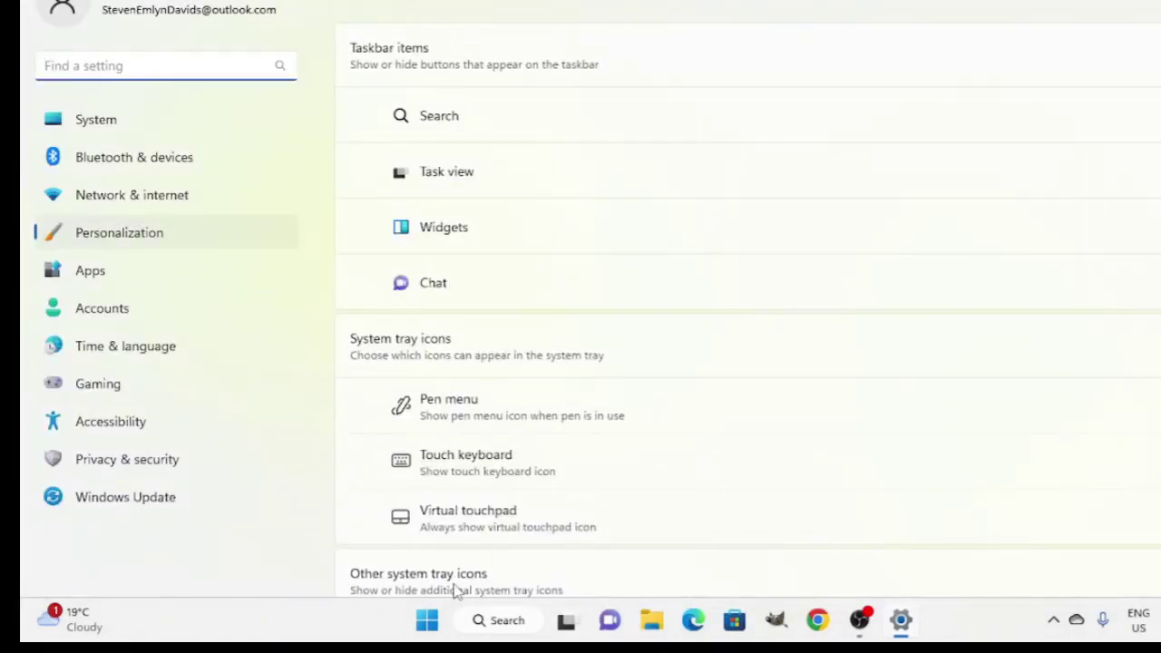
pyautogui.scroll(-3, 666, 330)
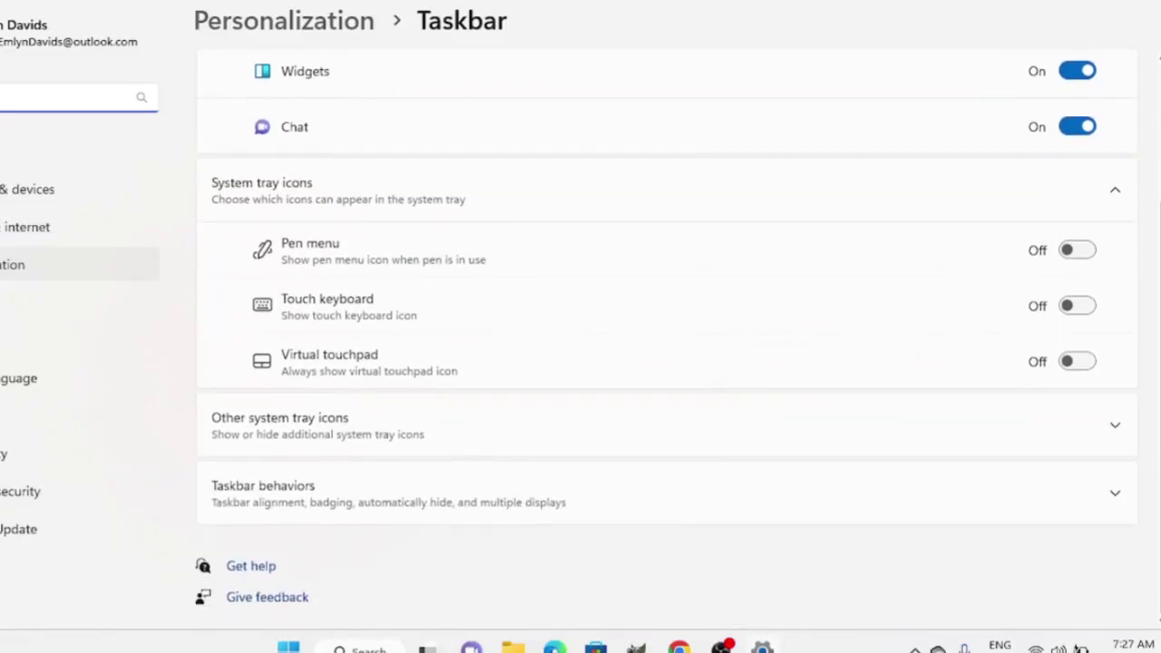
pyautogui.click(267, 494)
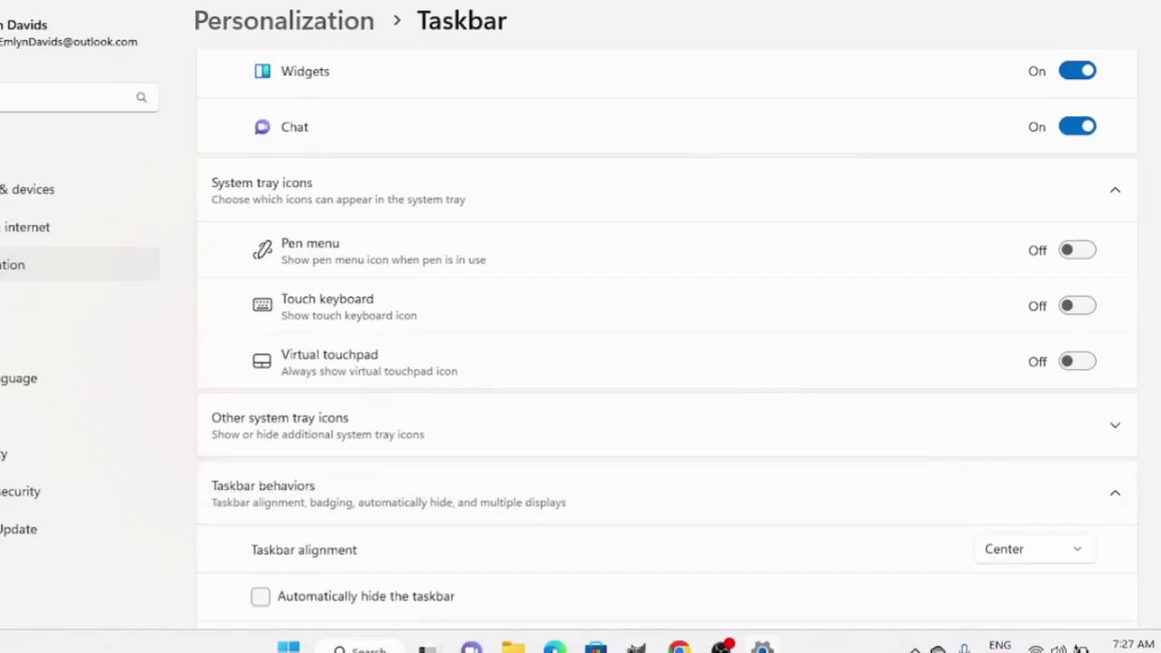
pyautogui.scroll(-5, 667, 340)
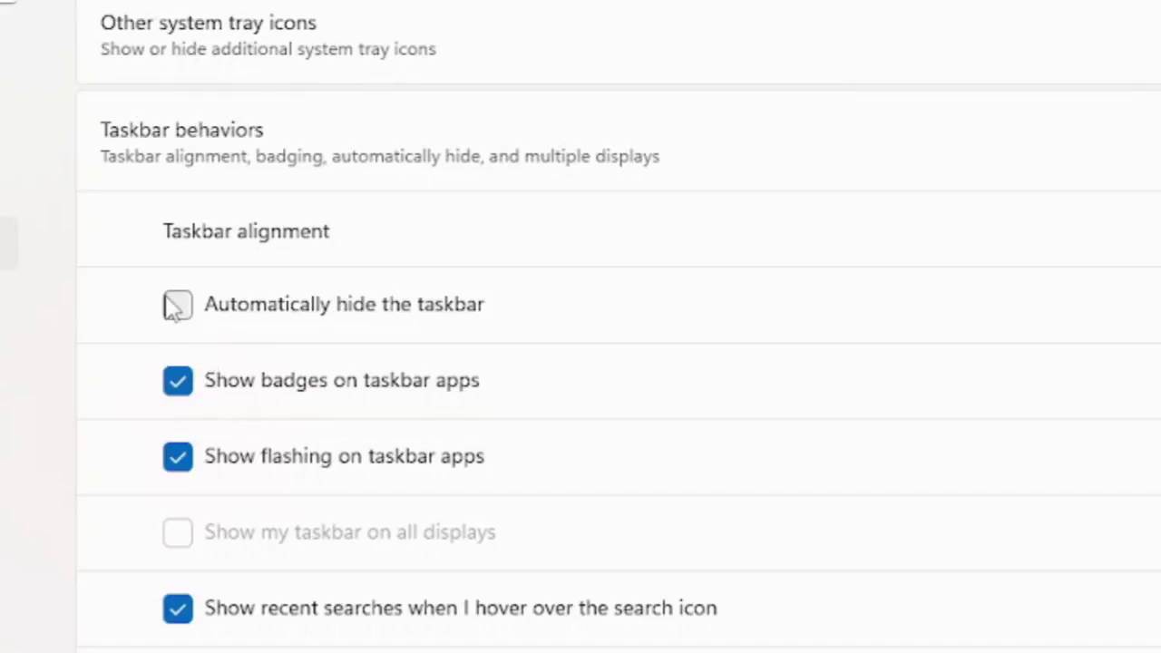
pyautogui.click(178, 305)
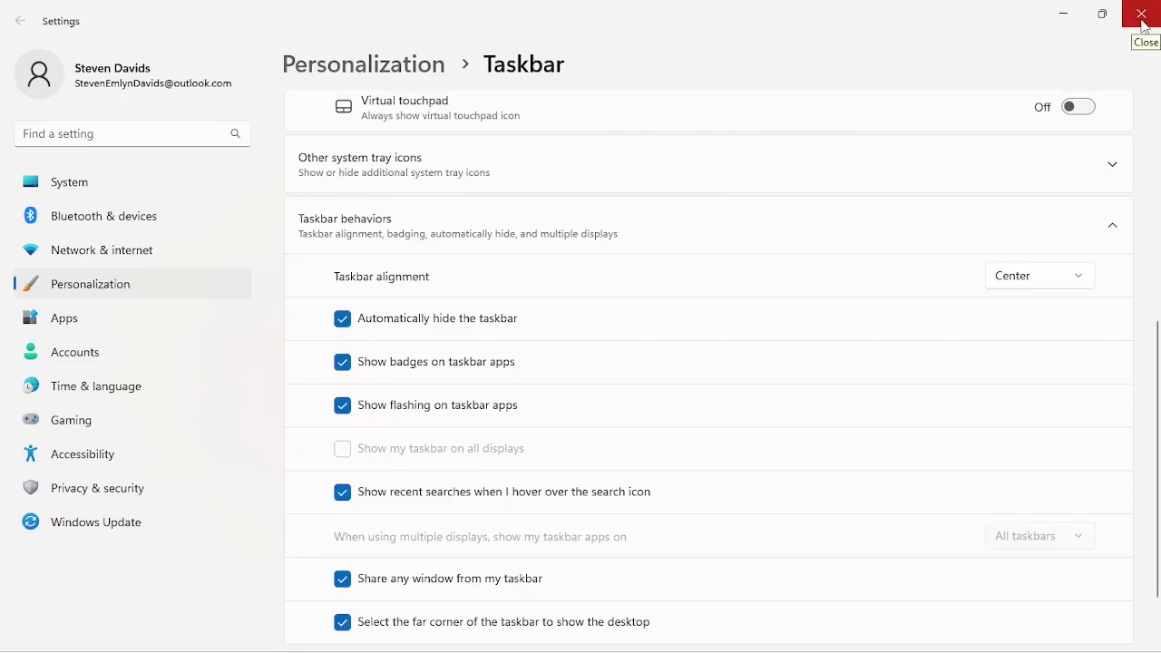
pyautogui.click(1142, 15)
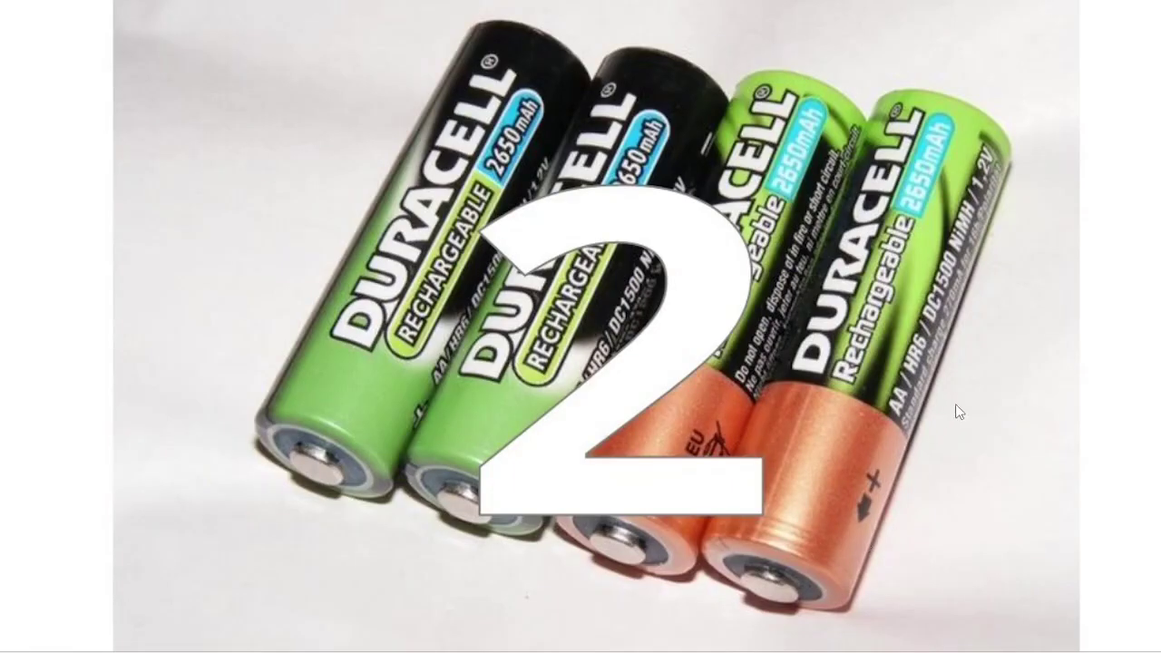